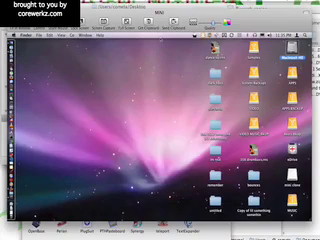
Bring up the remote Mac's app switcher and Force Quit list, then dismiss the list
key("super+Tab")
key("super+Tab")
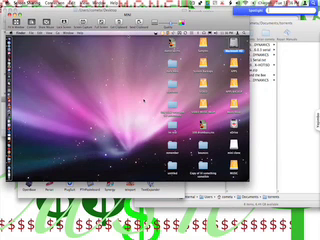
key("super+alt+Escape")
key("Escape")
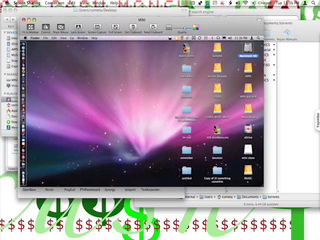
Show the Teleport preferences in System Preferences and move the window to the lower right
key("super+Tab")
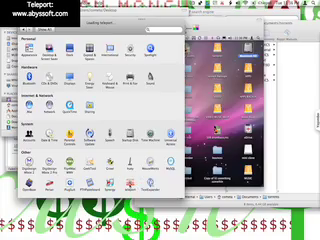
left_click(130, 183)
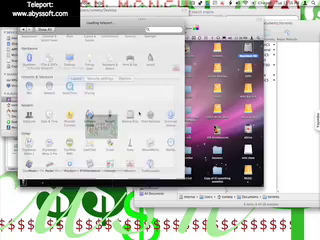
left_click_drag(120, 42, 255, 96)
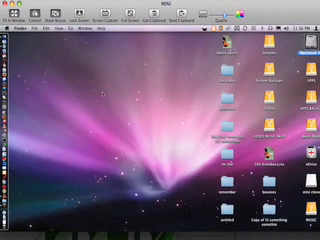
key("super+Tab")
key("super+Tab")
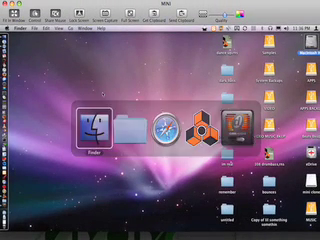
key("super+alt+Escape")
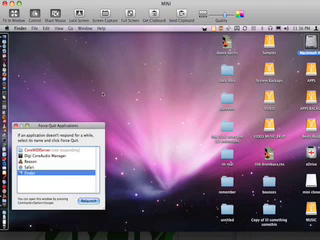
key("Escape")
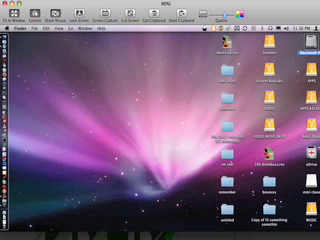
key("super+Tab")
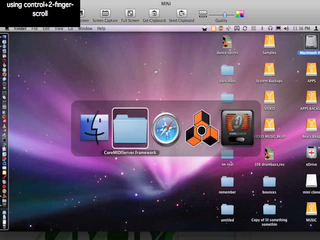
key("super+Tab")
scroll(155, 70, "up", 2)
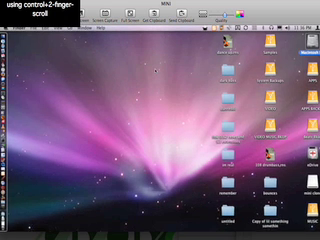
scroll(155, 68, "up", 3)
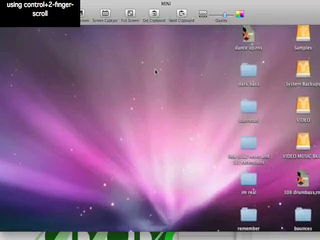
scroll(155, 70, "down", 2)
scroll(155, 70, "up", 3)
scroll(155, 70, "up", 2)
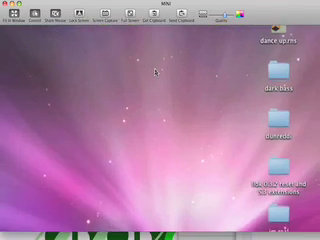
scroll(155, 70, "down", 3)
scroll(155, 70, "down", 3)
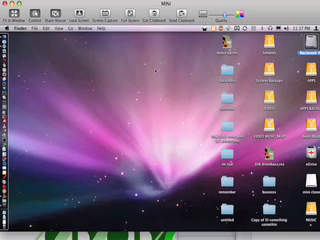
scroll(148, 96, "up", 2)
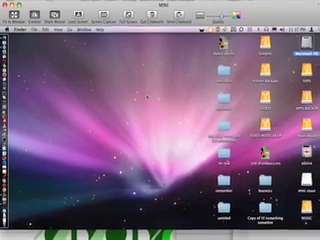
scroll(150, 100, "up", 2)
scroll(155, 115, "up", 2)
scroll(157, 128, "down", 2)
scroll(155, 125, "down", 2)
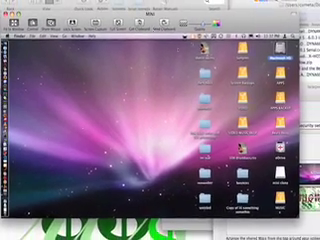
scroll(153, 122, "down", 2)
scroll(150, 120, "down", 2)
Show the app switcher, then open the Force Quit list, move it up and right, and close it
key("super+Tab")
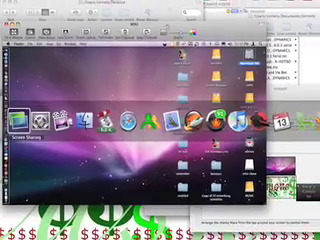
key("super+alt+Escape")
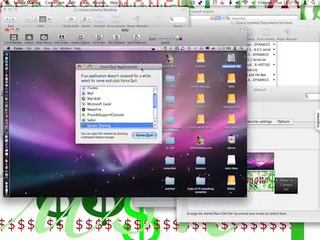
left_click_drag(145, 66, 168, 44)
key("Escape")
Bring System Preferences to the front and move the Teleport window up and left
key("super+Tab")
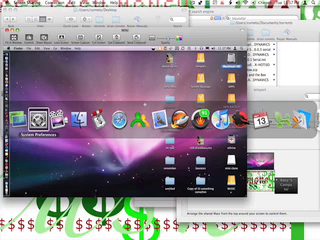
key("super+Tab")
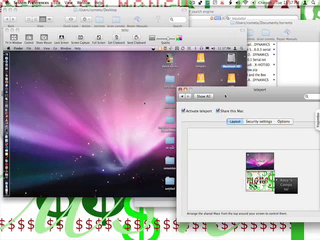
left_click_drag(245, 96, 175, 90)
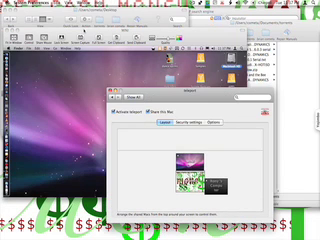